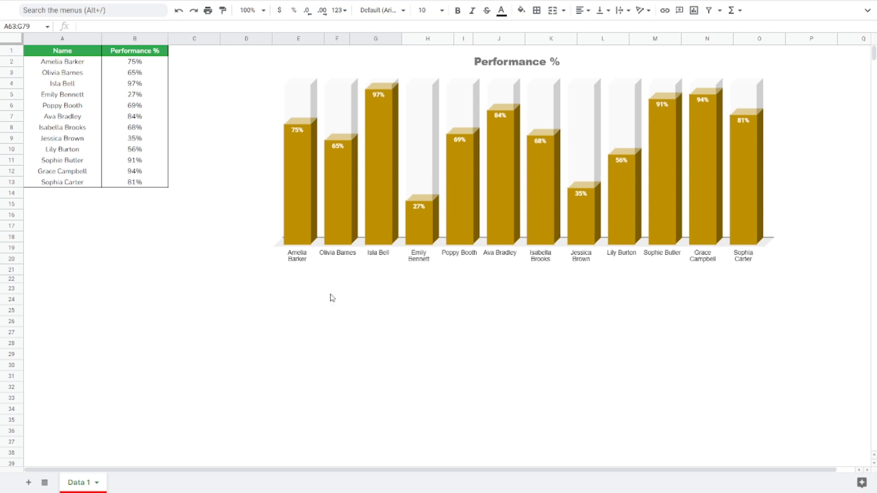
Delete the existing Performance % column chart from the Data 1 sheet
click(338, 314)
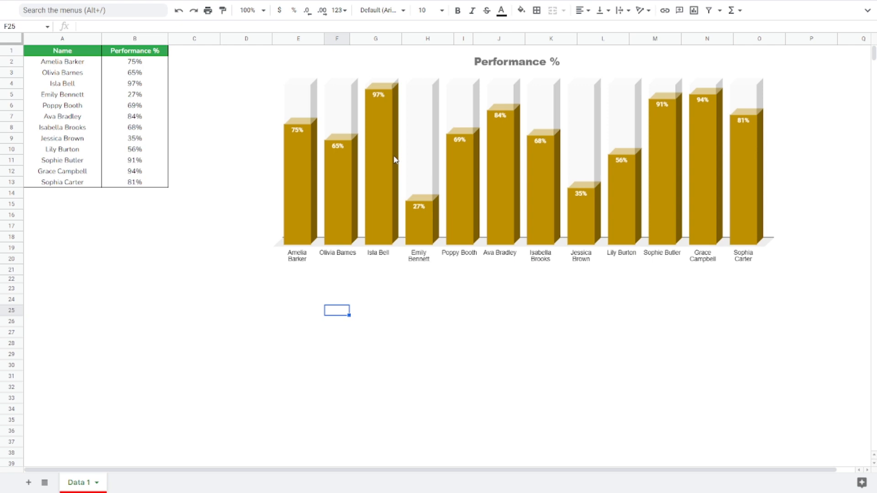
click(400, 68)
key(Delete)
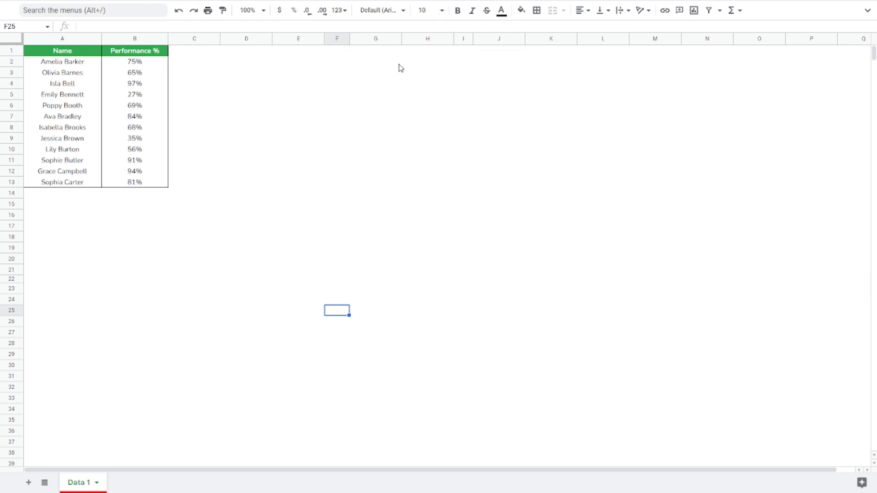
Clear cells C2:C13 beside the performance table and format them as Percent
click(190, 66)
drag(190, 67, 198, 183)
key(Delete)
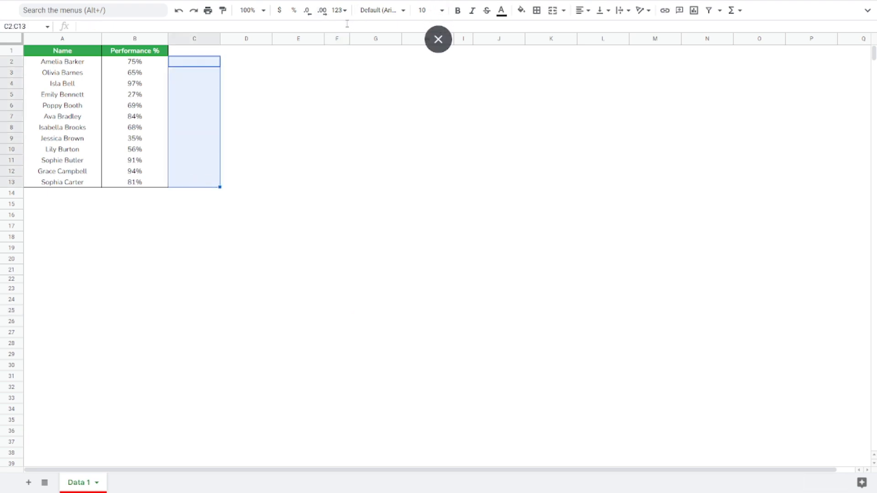
click(339, 10)
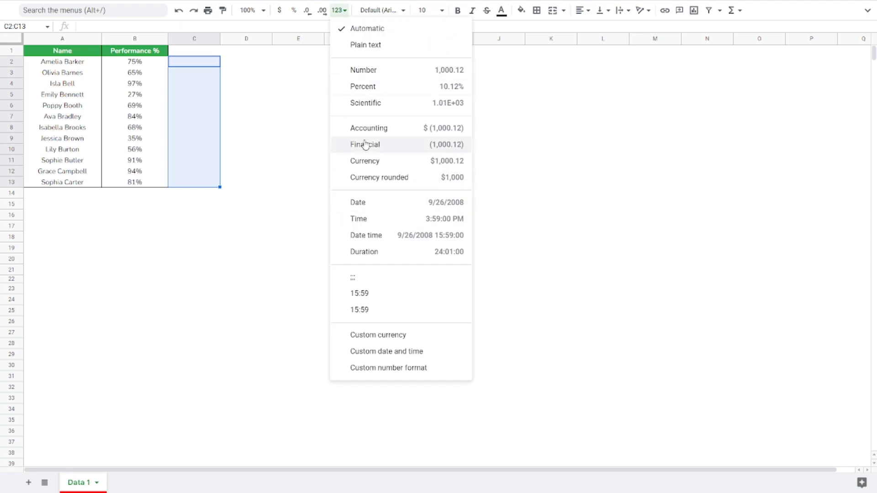
click(370, 88)
click(202, 98)
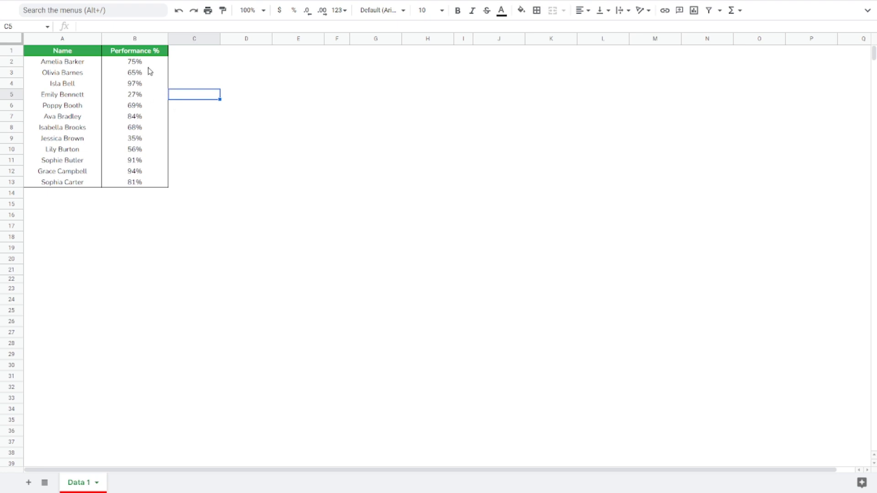
Calculate each person's remainder to 100% with =1-B2 in C2 and fill the formula down to C13
drag(81, 54, 95, 124)
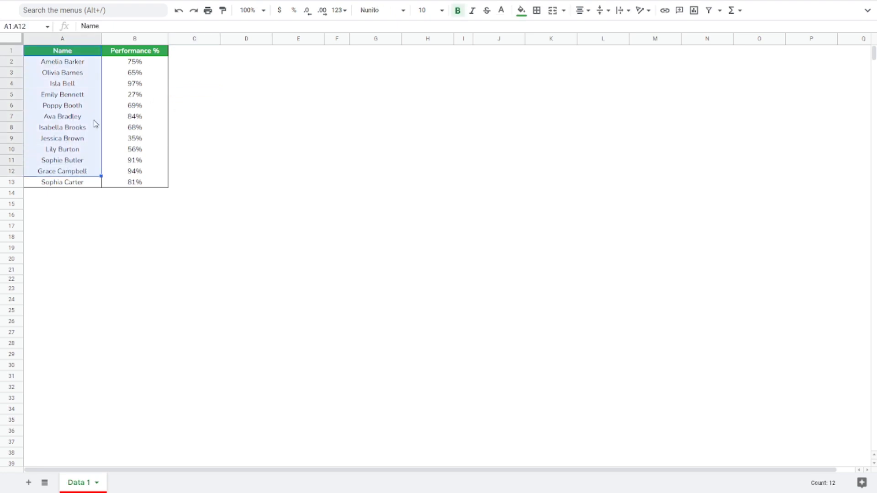
drag(137, 63, 139, 183)
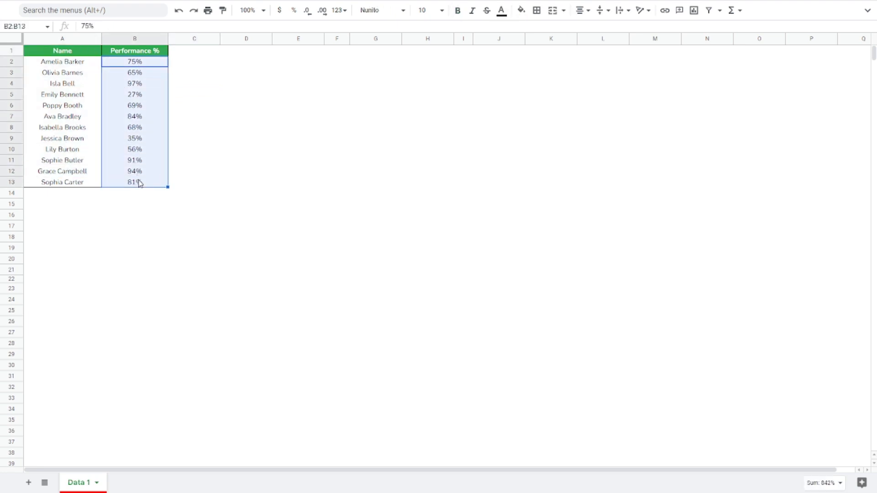
click(176, 67)
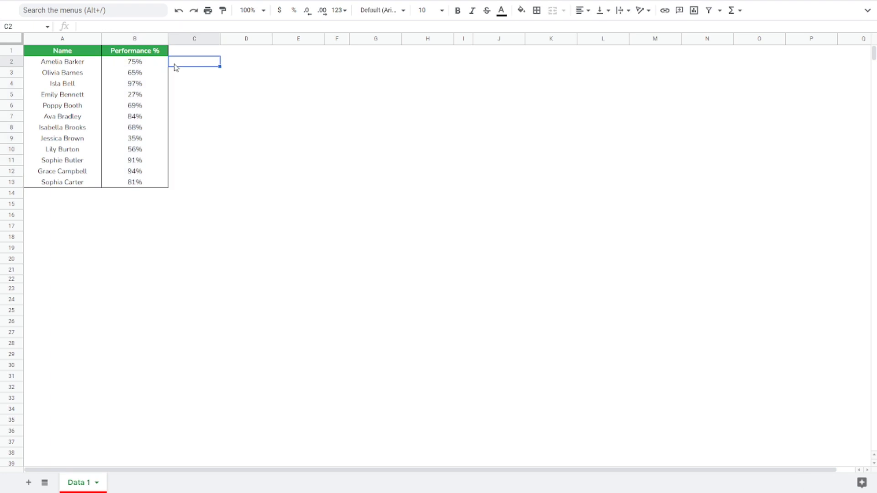
text(=1-B2)
key(Return)
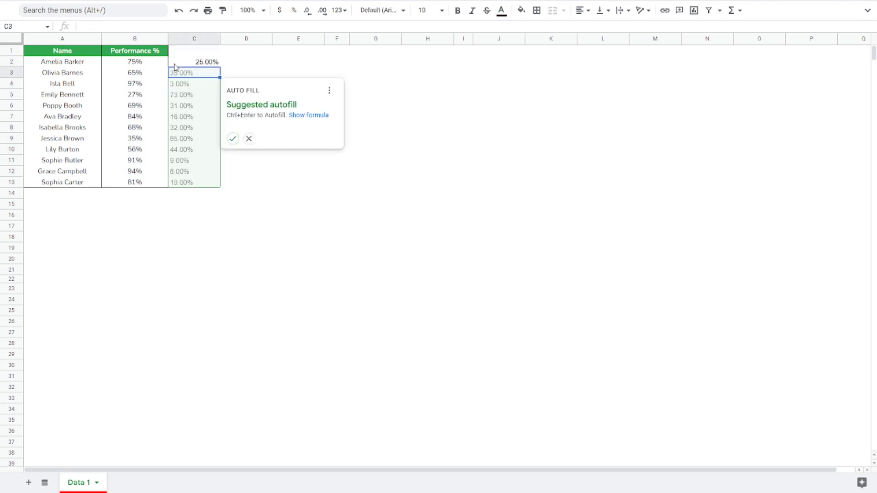
key(ctrl+Return)
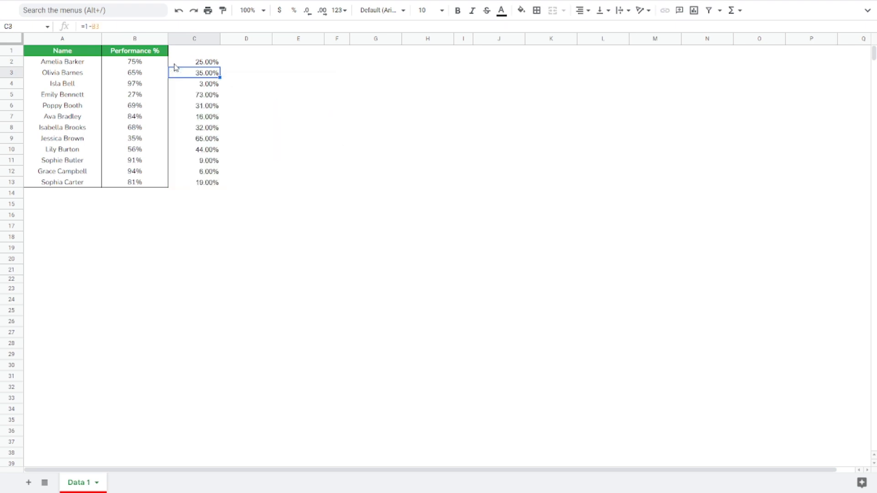
Reduce the percentages in C2:C13 to zero decimal places
drag(204, 62, 202, 187)
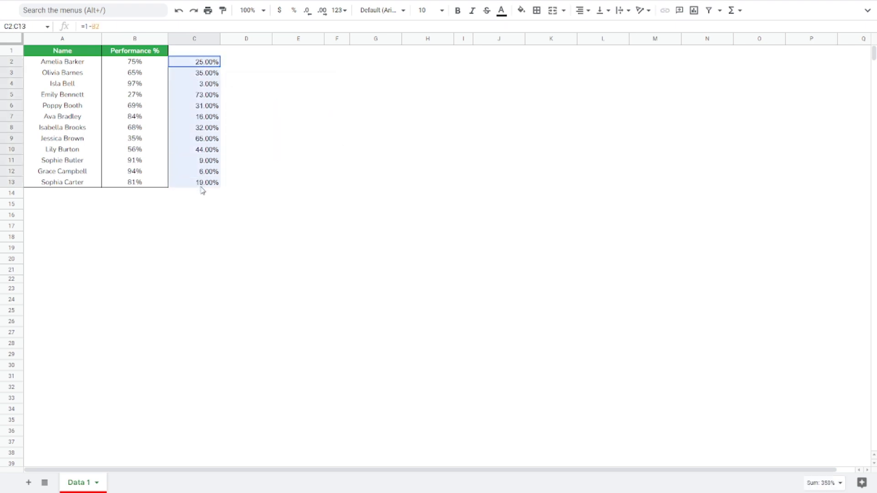
click(308, 10)
click(307, 10)
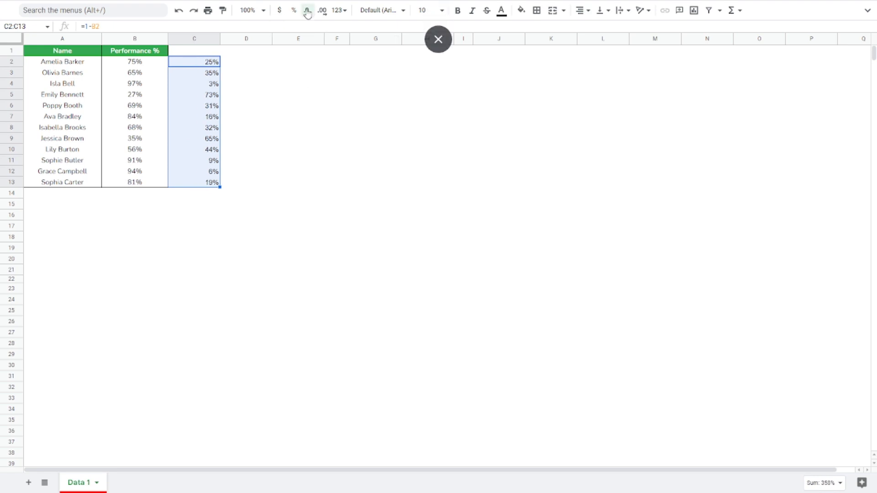
click(207, 160)
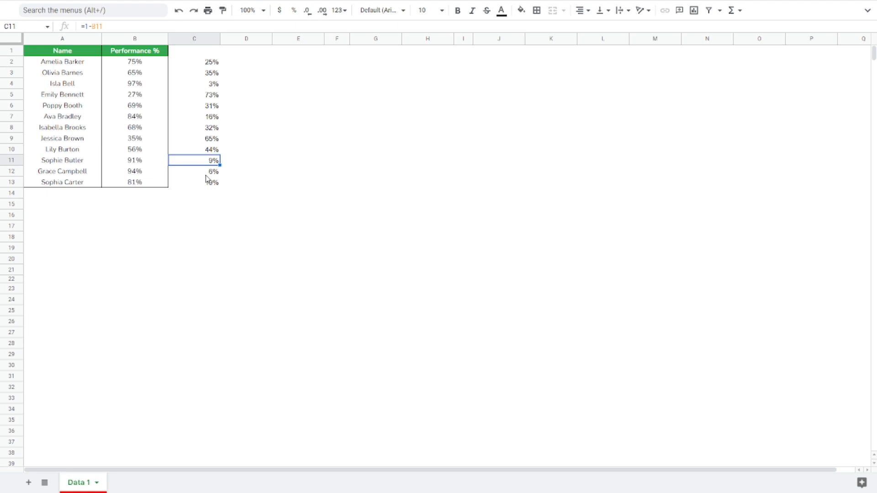
Insert a chart from A2:C13 and set its type to stacked column chart
drag(34, 64, 213, 183)
click(867, 12)
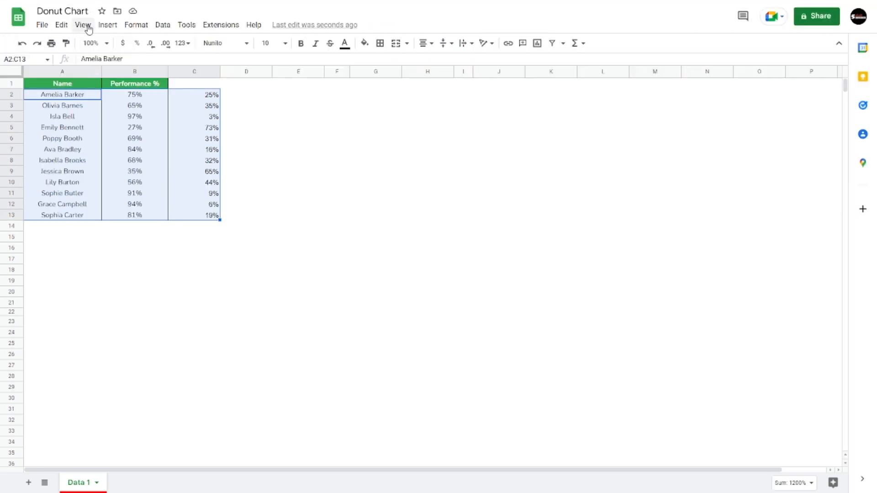
click(107, 26)
click(146, 117)
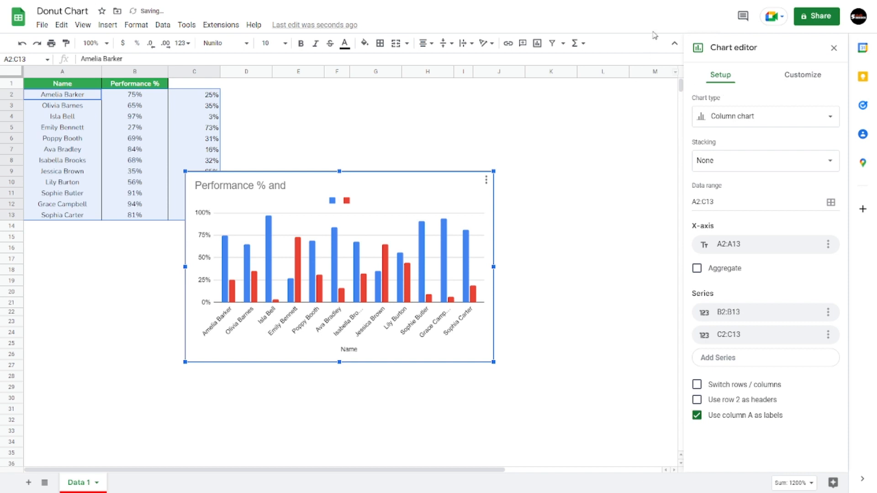
click(672, 46)
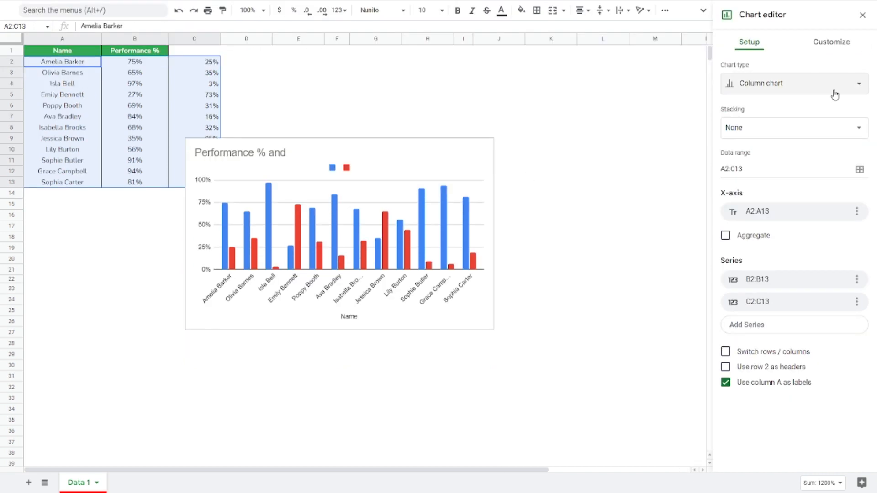
click(833, 92)
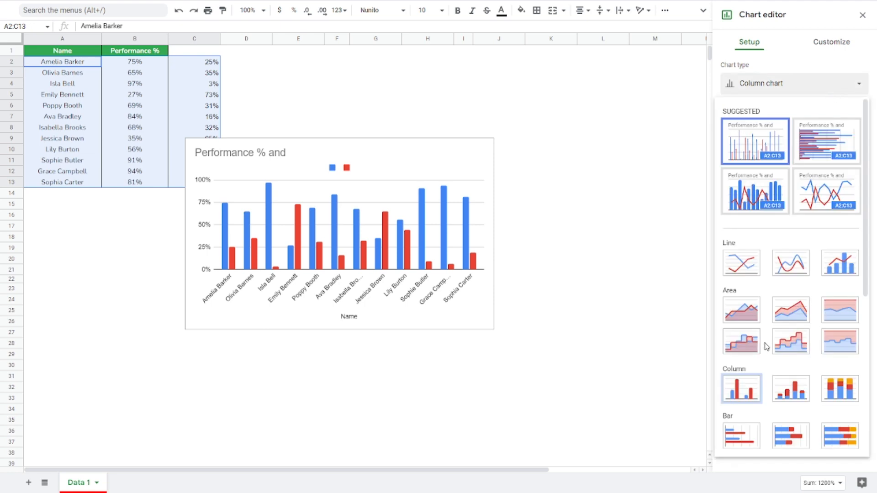
click(791, 392)
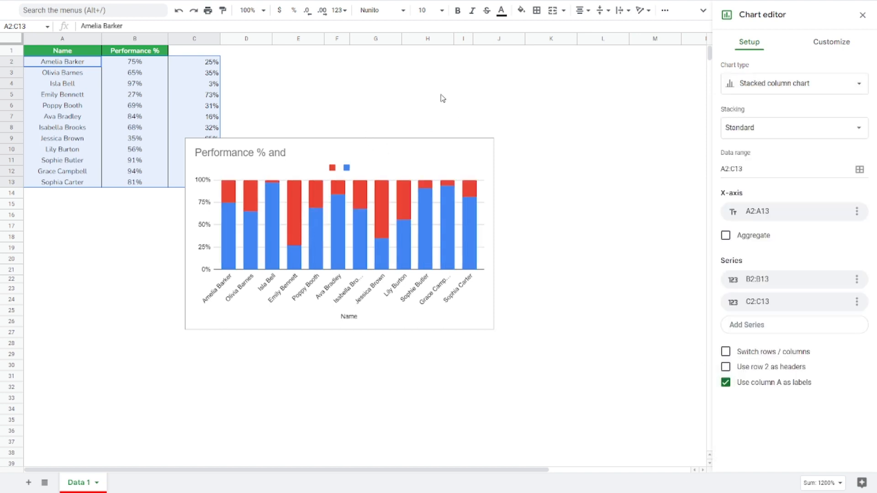
Move the chart up beside the data table near row 1 and widen it to span about columns D through M
click(421, 151)
drag(382, 151, 448, 60)
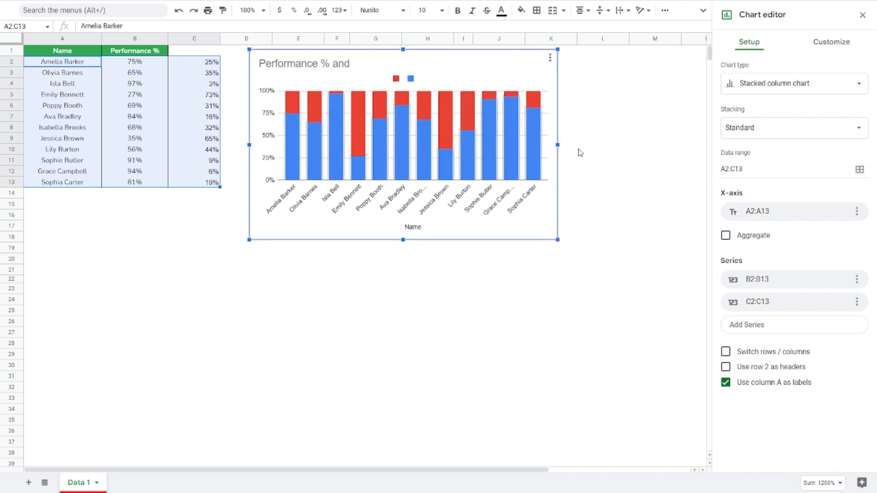
drag(556, 144, 685, 144)
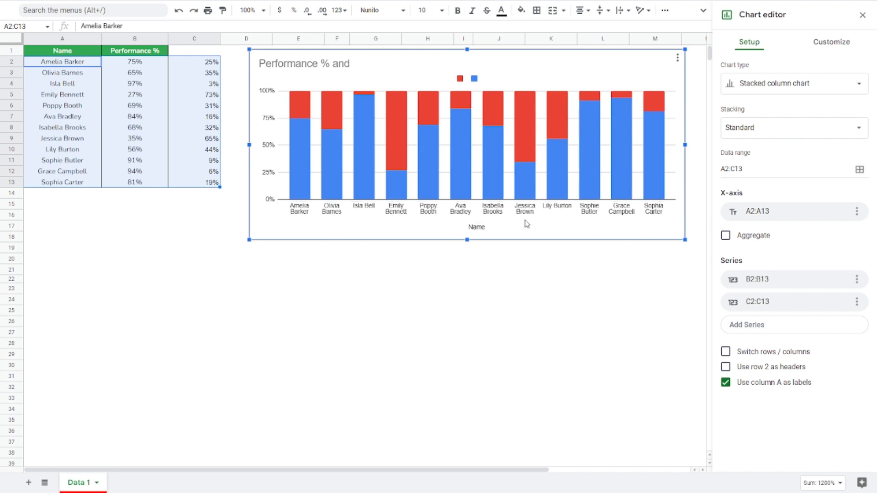
Remove the horizontal axis title "Name" from the chart
double_click(477, 228)
key(BackSpace)
click(447, 272)
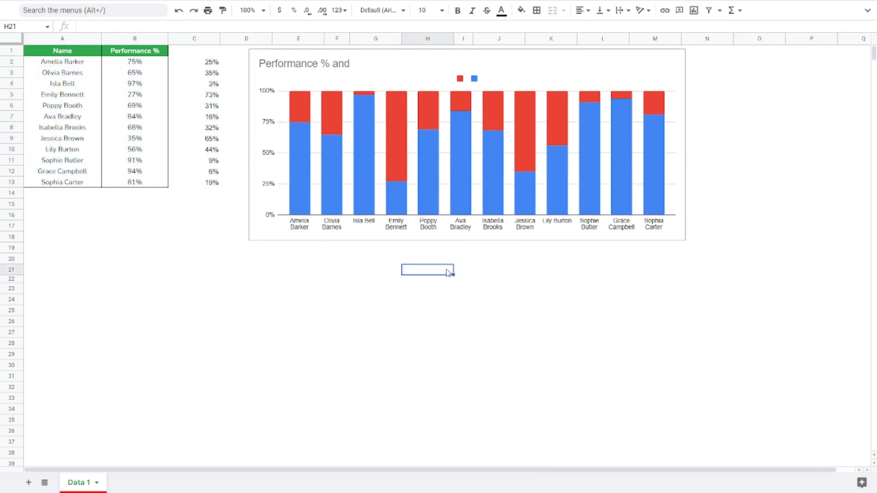
Set the chart's legend position to None
click(461, 84)
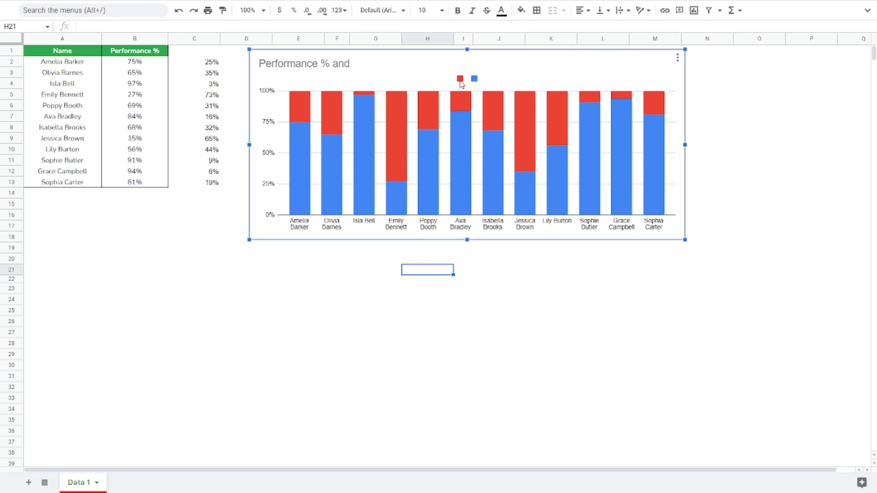
double_click(461, 84)
click(803, 203)
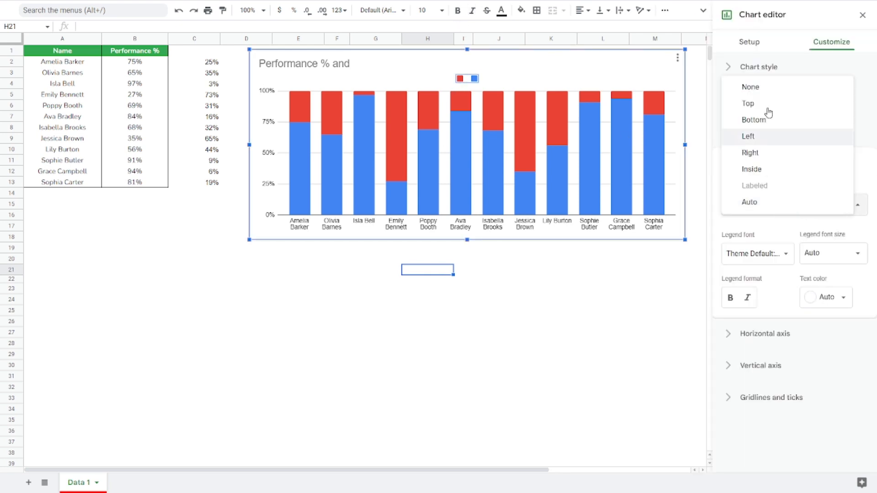
click(770, 87)
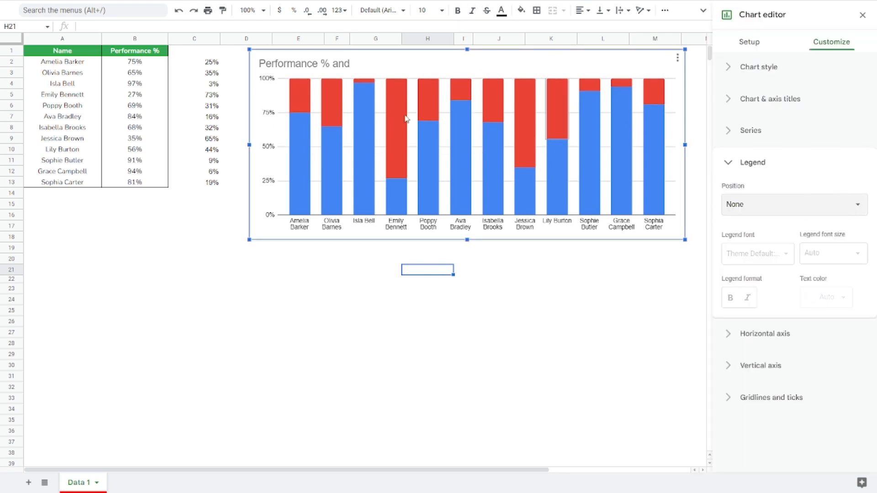
Shorten the chart title to "Performance %" by removing the trailing word "and"
click(317, 66)
click(338, 68)
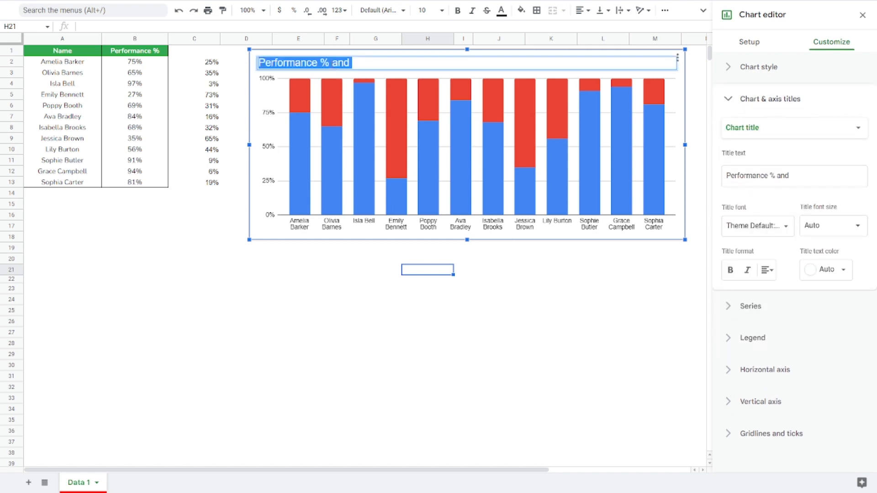
click(329, 63)
drag(330, 63, 369, 71)
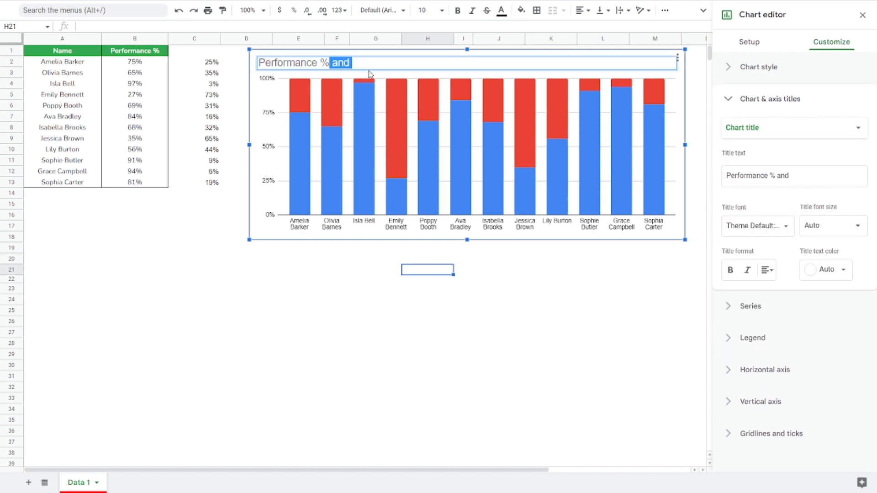
key(BackSpace)
click(301, 291)
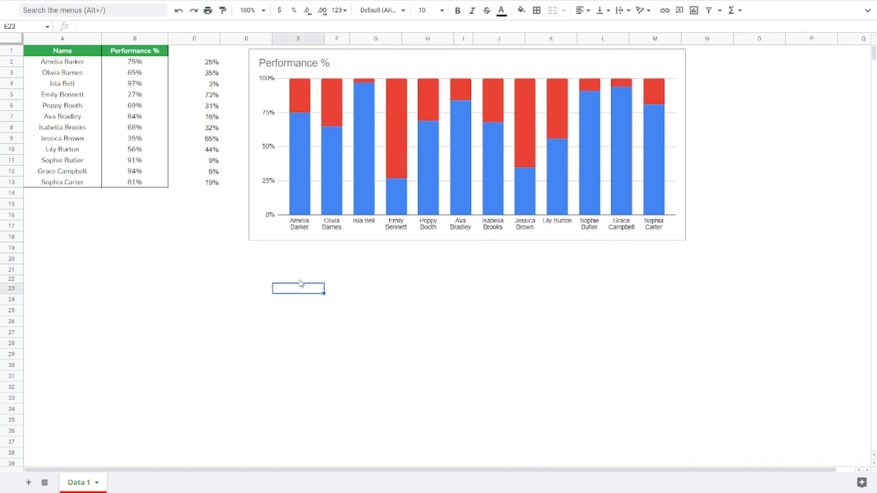
click(300, 280)
Set the chart's background and border colors to None and turn on the 3D style
click(446, 66)
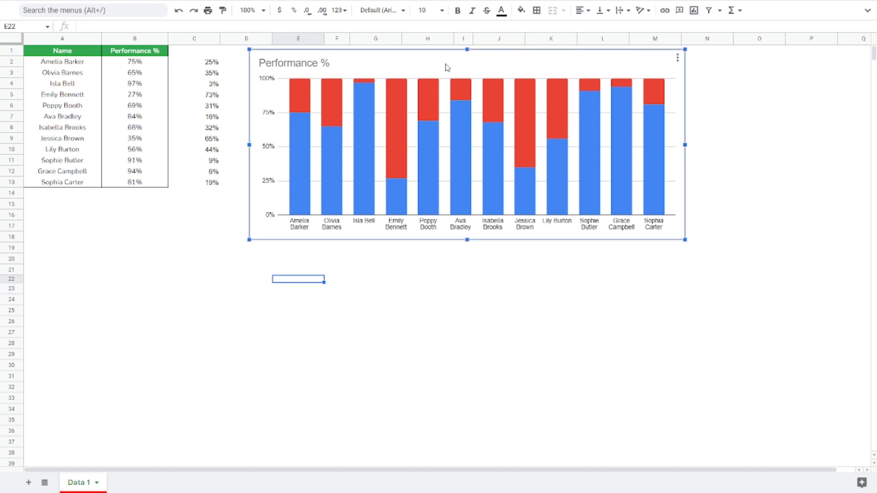
double_click(447, 67)
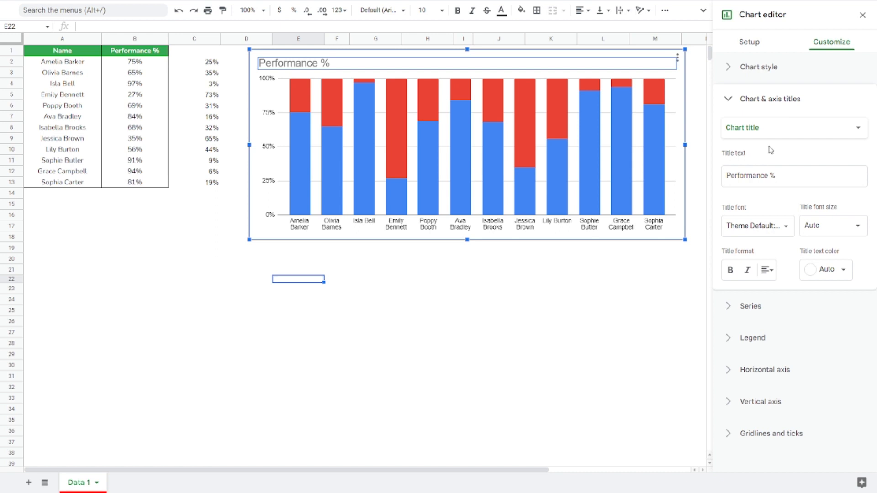
click(731, 67)
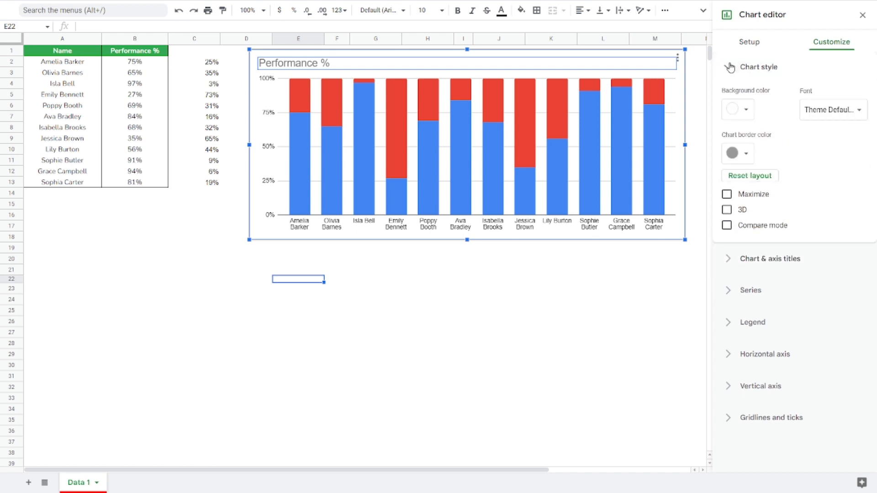
click(740, 110)
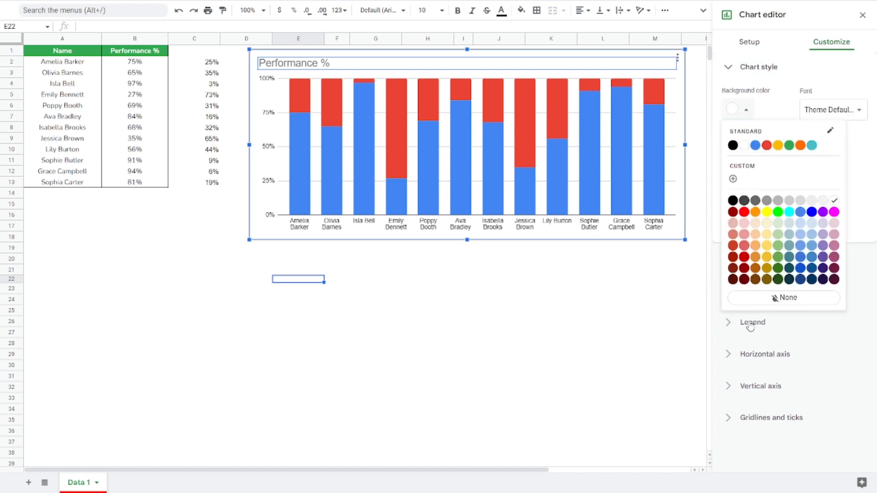
click(751, 299)
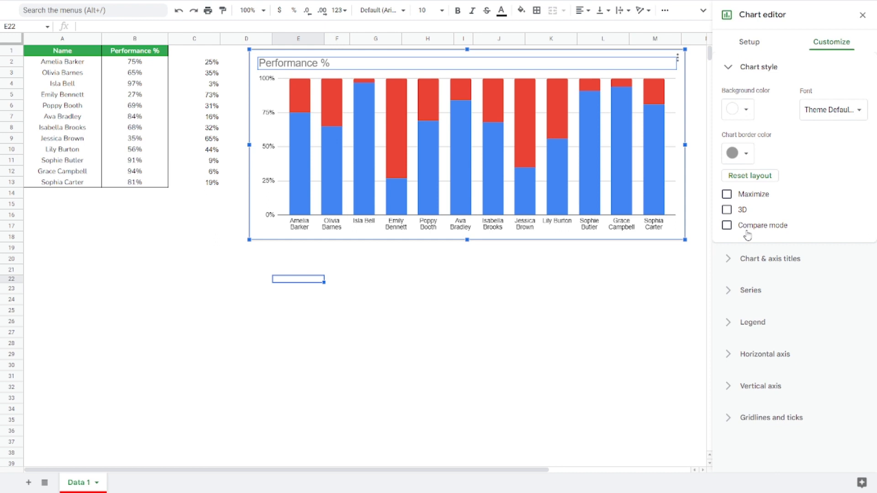
click(736, 156)
click(759, 341)
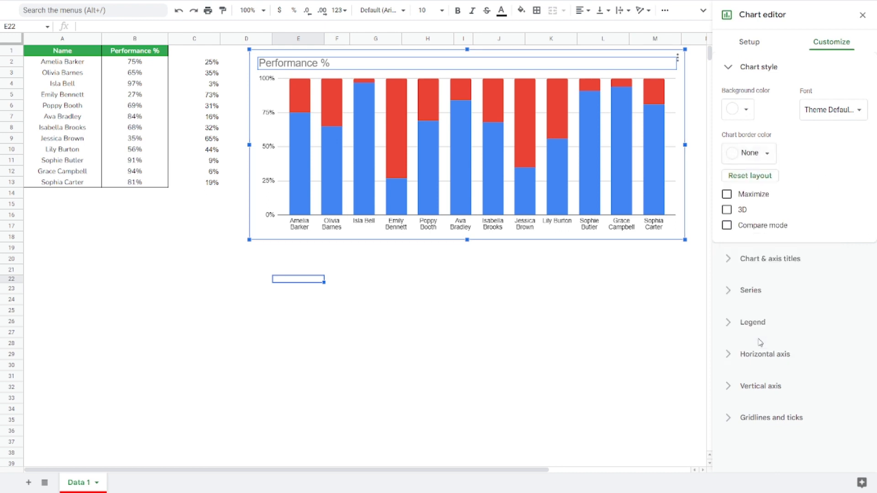
click(726, 210)
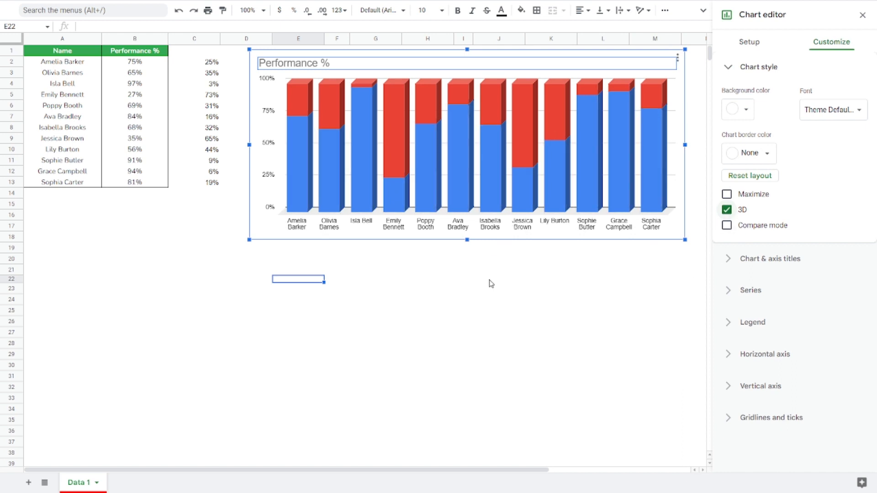
click(552, 288)
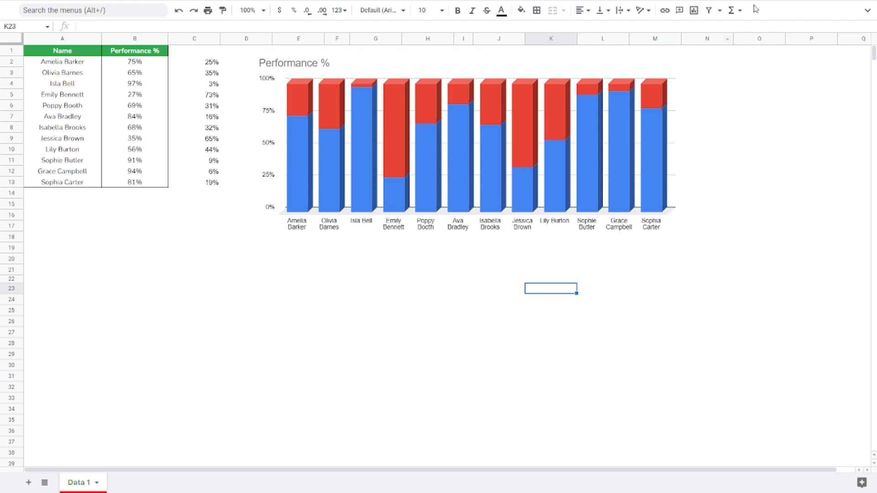
Set the color of the chart's vertical-axis major gridlines to white
double_click(673, 80)
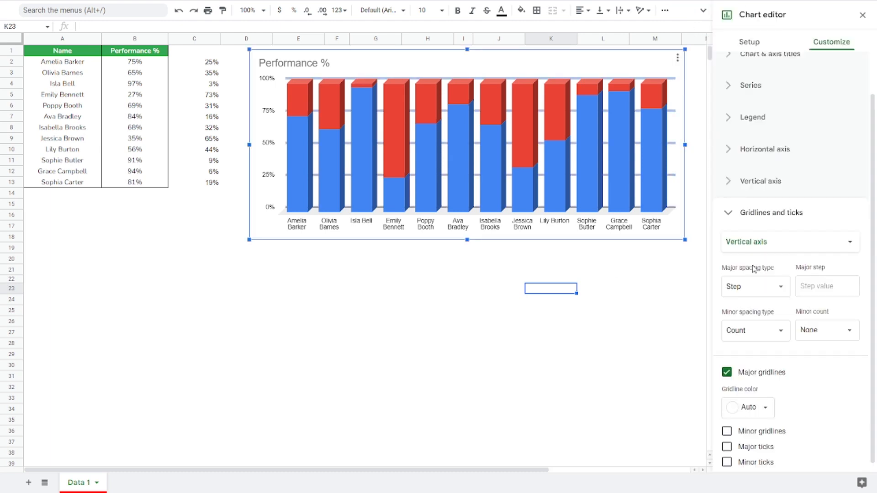
click(760, 415)
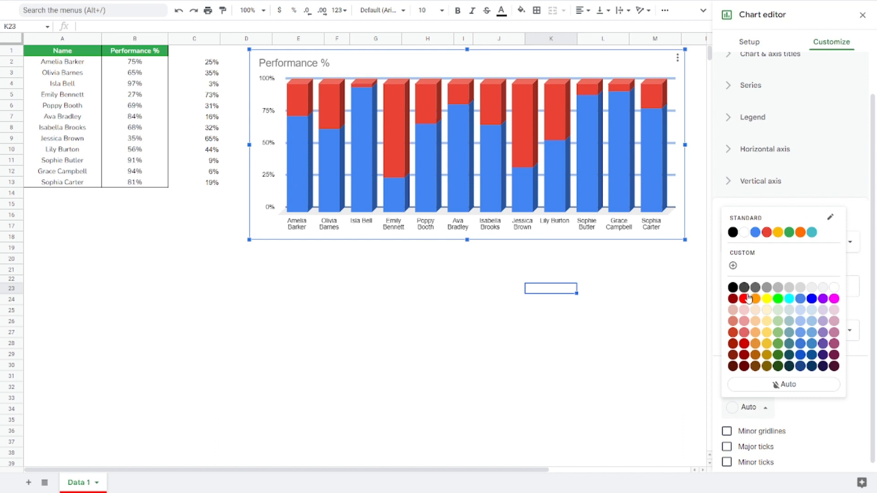
click(743, 232)
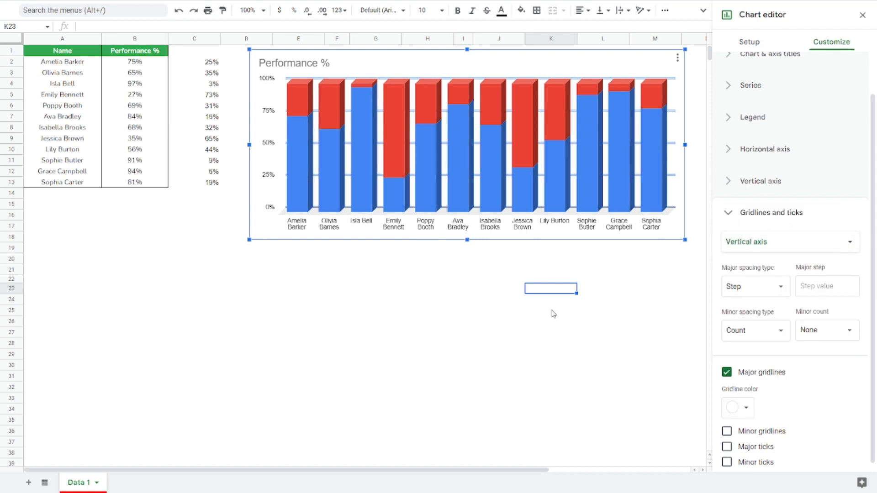
click(502, 333)
Hide the chart's vertical axis labels by applying the custom number format ";;;"
double_click(270, 111)
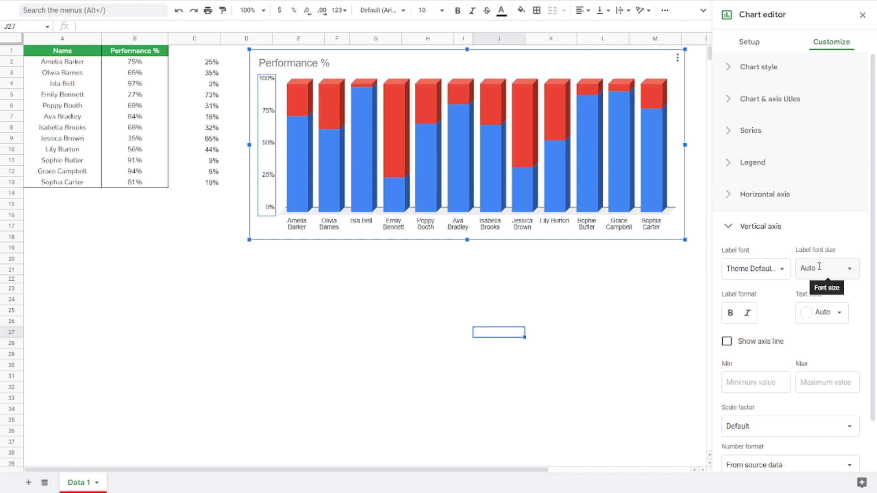
scroll(767, 381, down, 2)
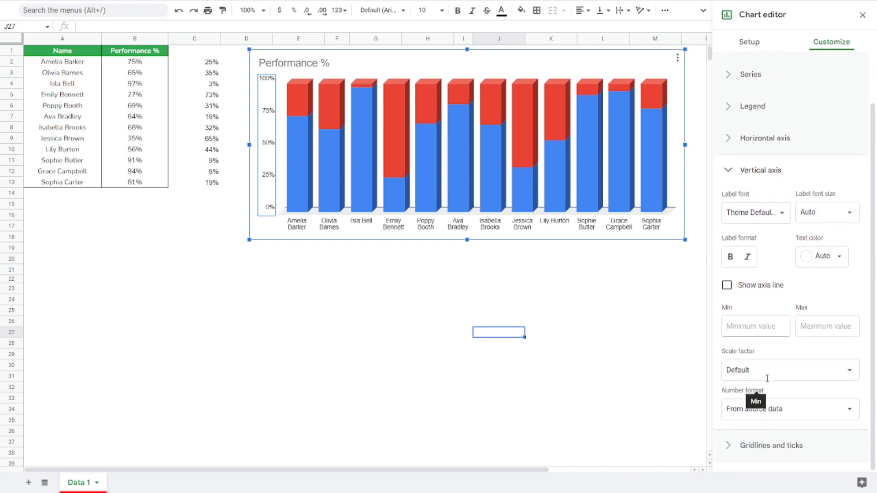
click(759, 407)
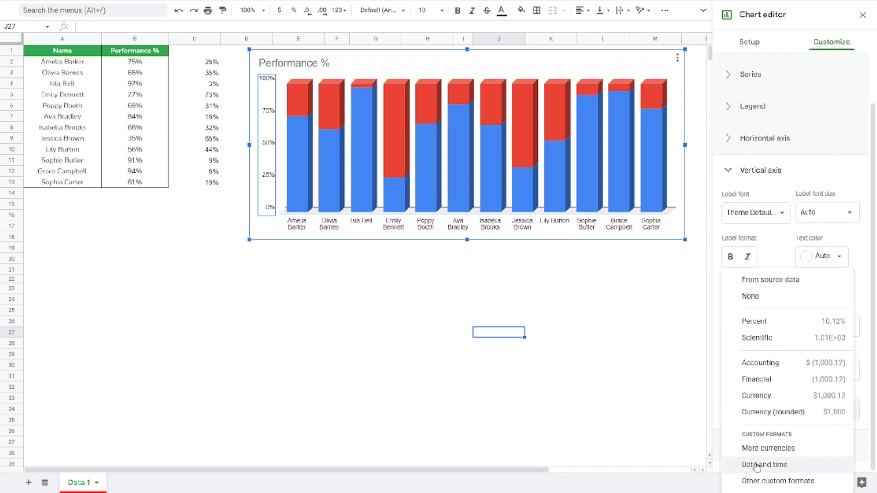
click(755, 482)
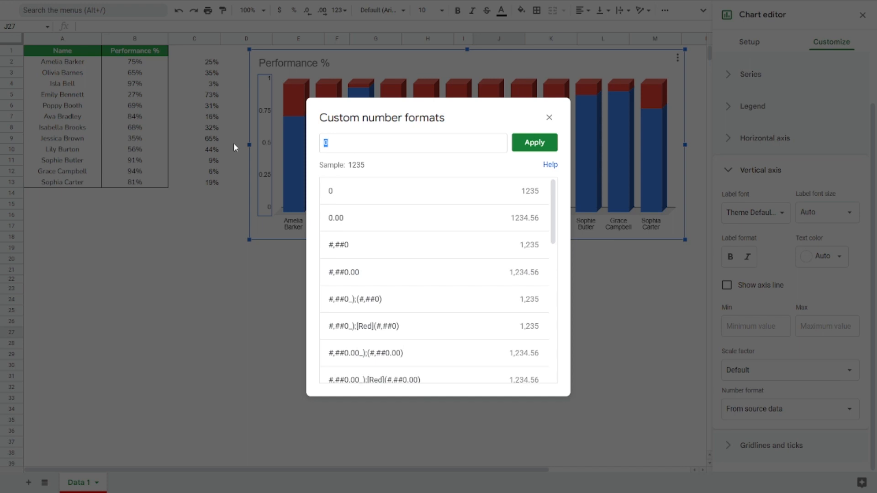
text(;;;)
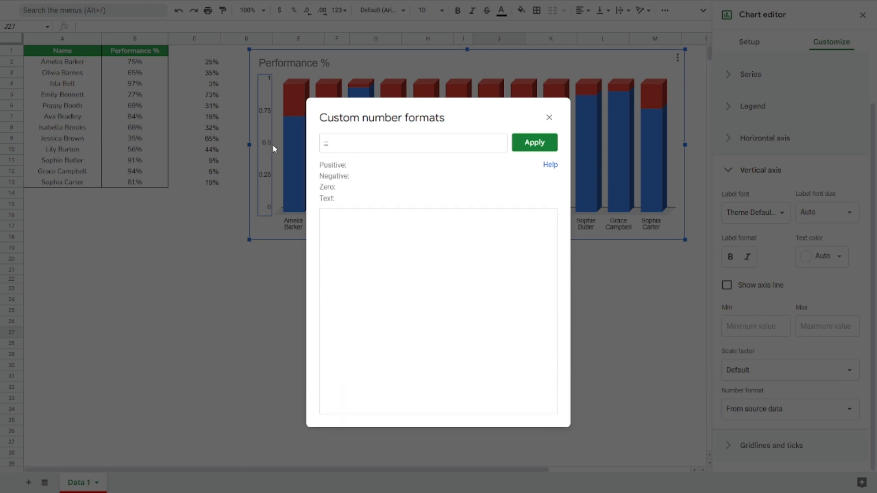
click(539, 142)
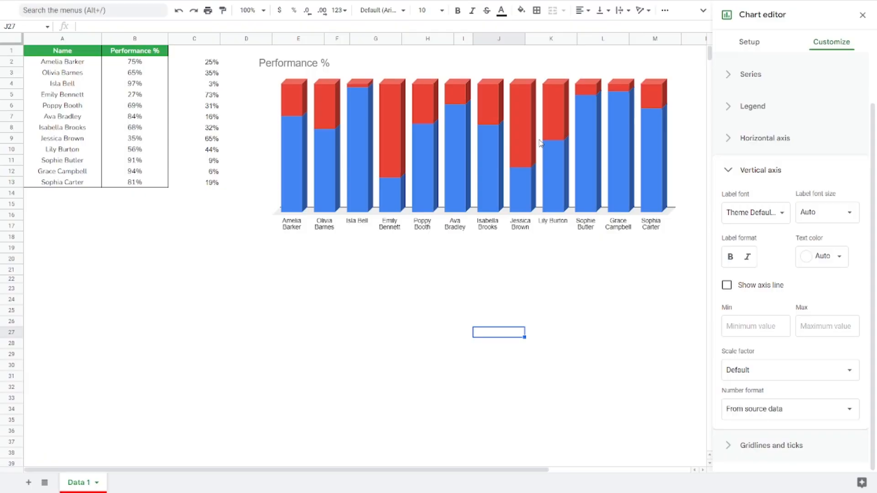
Center the chart title "Performance %" and set its font to Wide
click(283, 64)
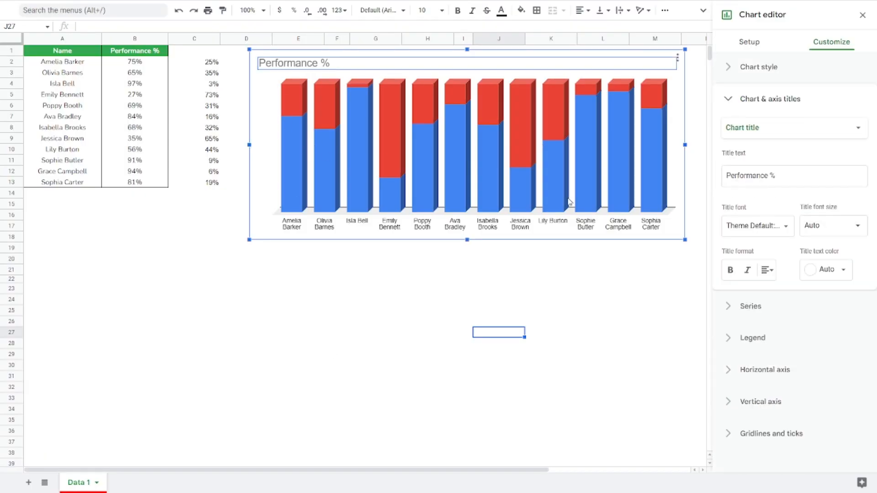
click(763, 271)
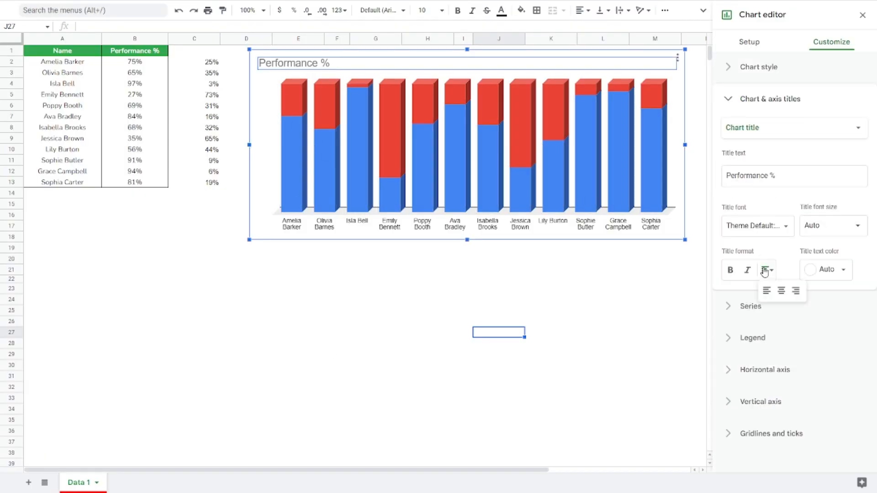
click(781, 295)
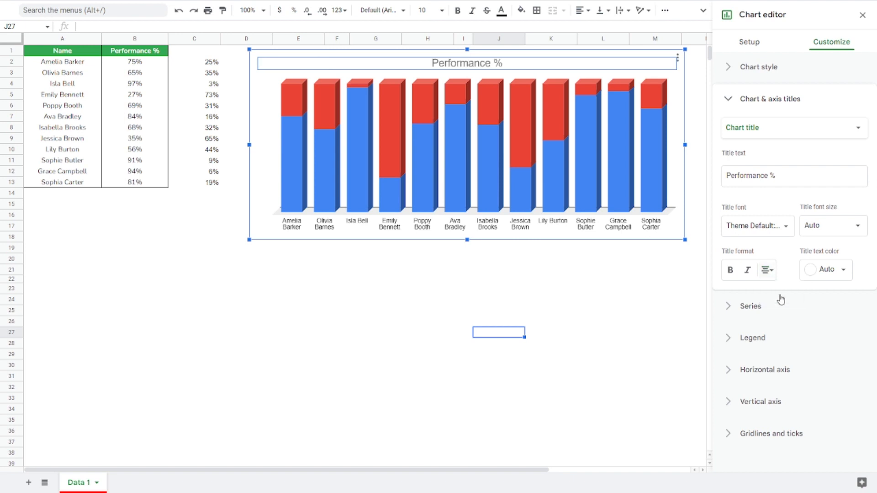
click(730, 270)
click(767, 234)
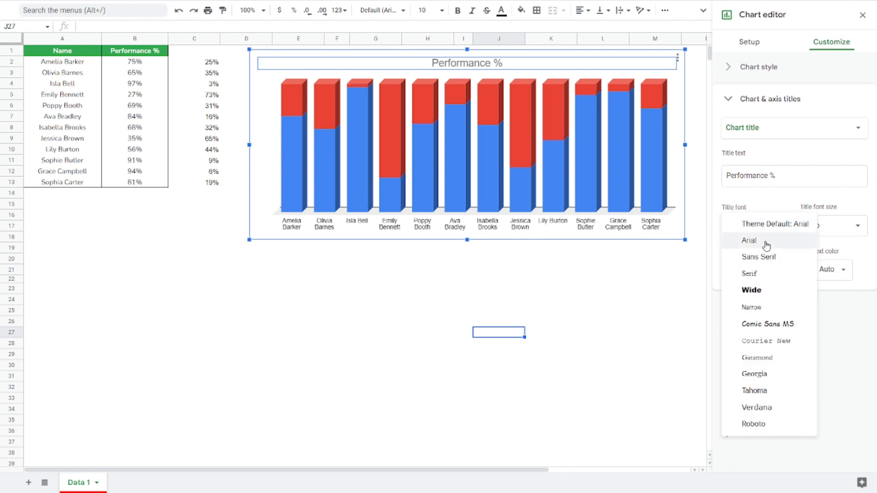
click(759, 294)
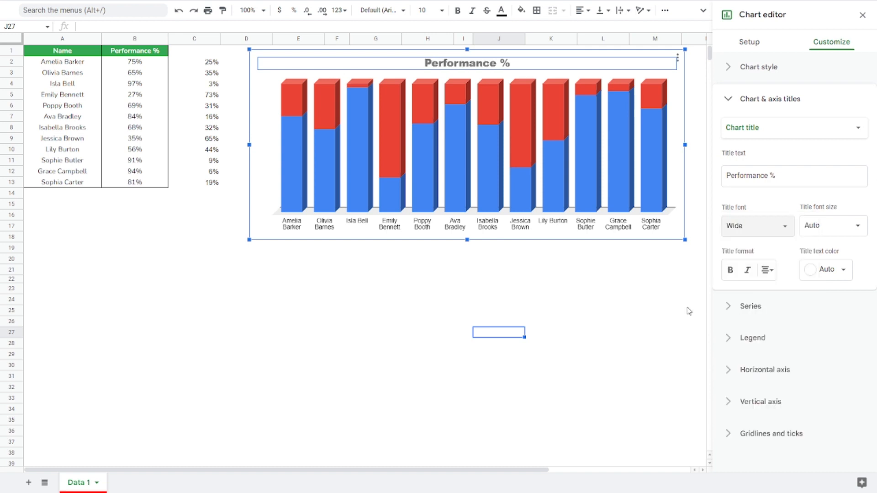
click(604, 314)
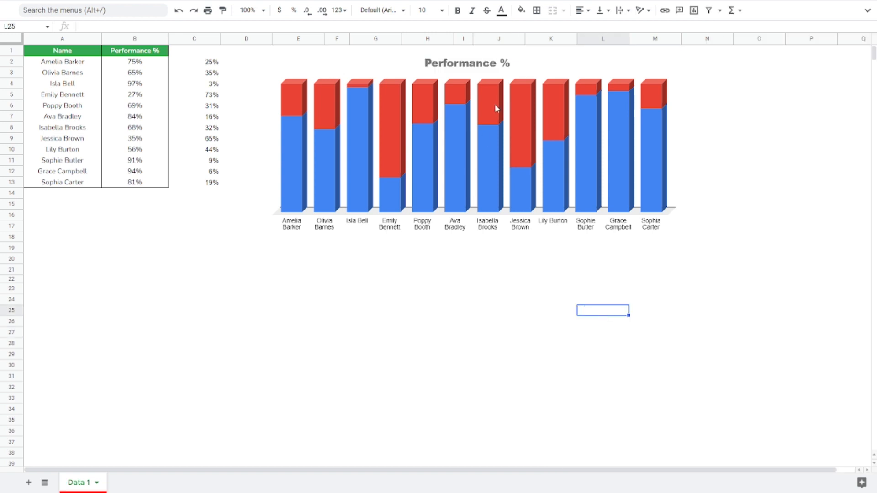
Set the fill color of the lower column series, Column 1, to the standard green
double_click(491, 153)
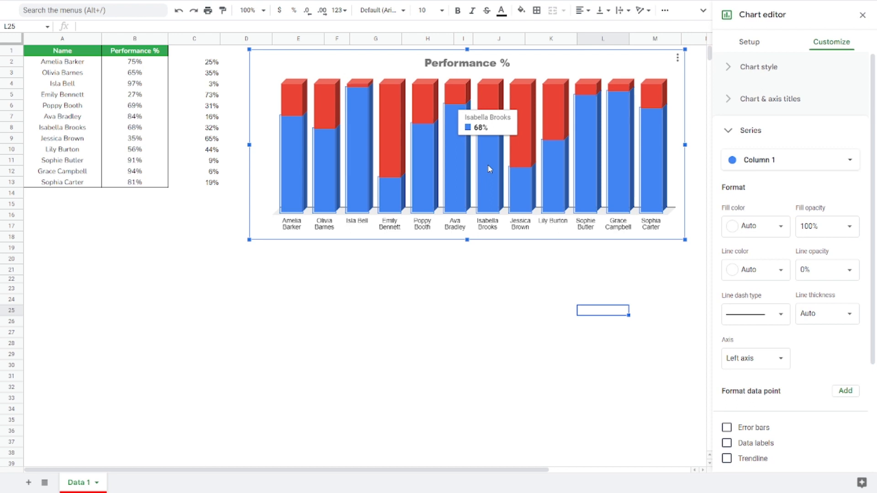
click(769, 227)
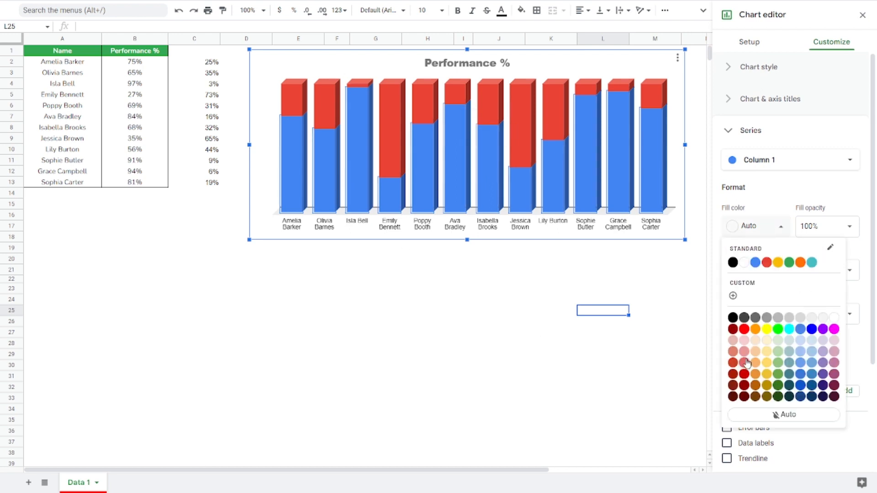
click(812, 262)
click(741, 228)
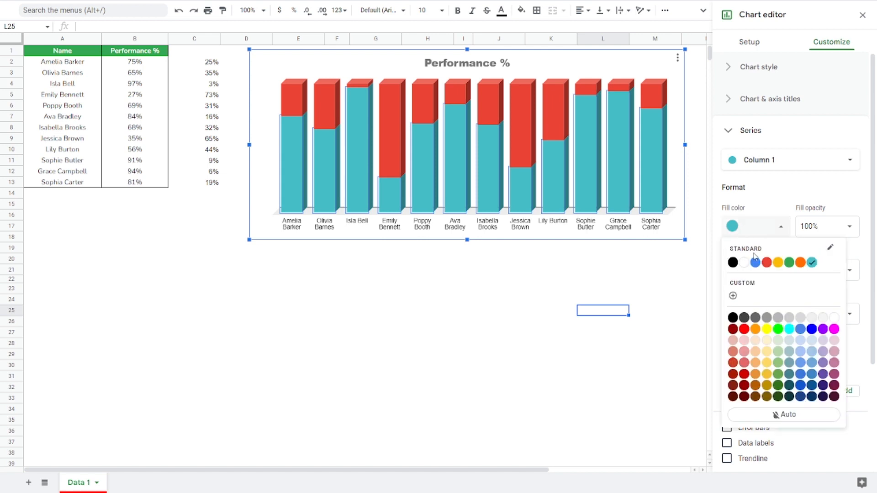
click(794, 264)
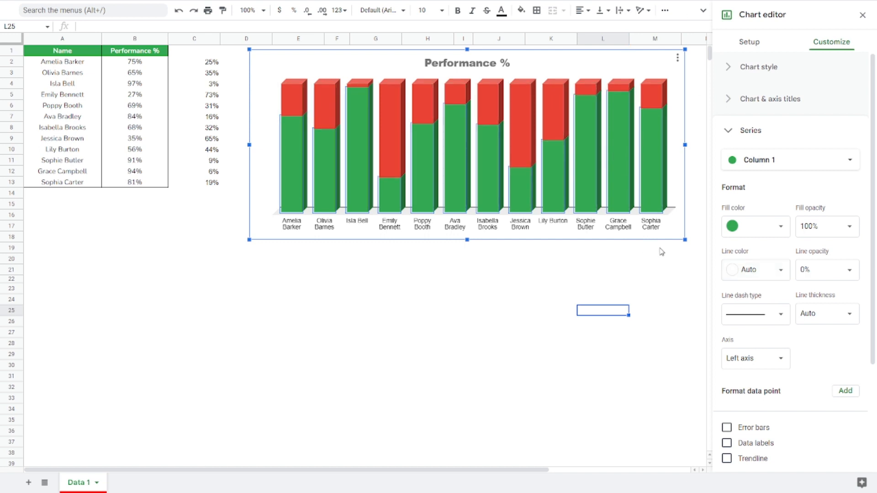
Give the upper red column series, Column 2, a very light gray fill with 50% fill opacity
click(523, 124)
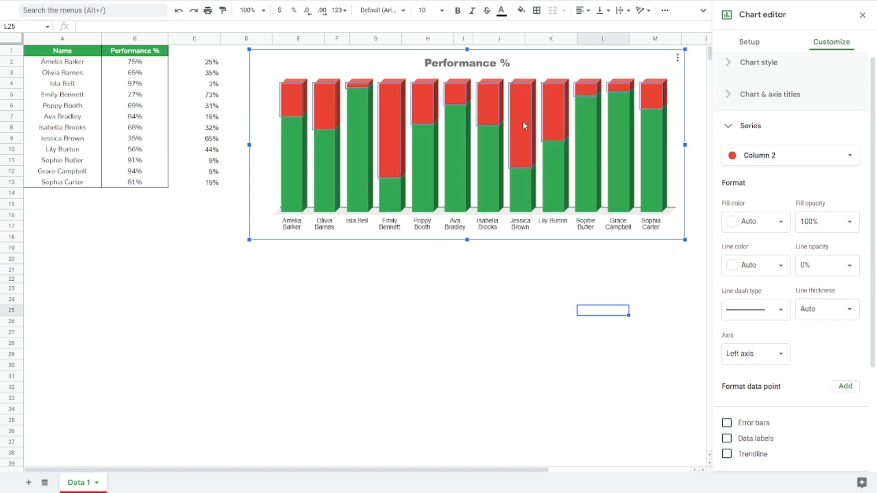
click(747, 228)
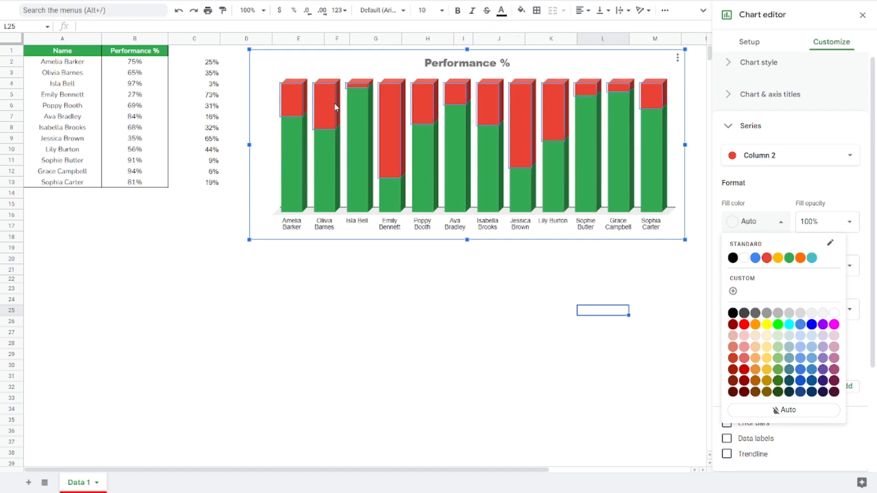
click(822, 314)
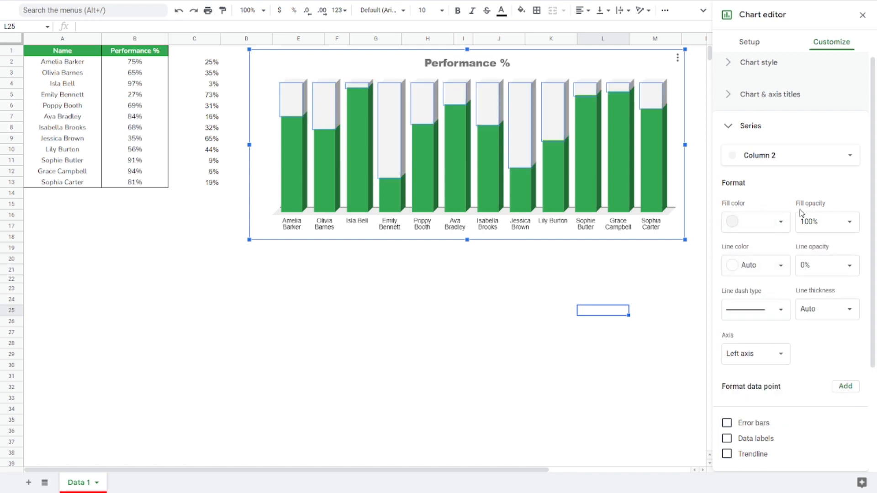
click(850, 227)
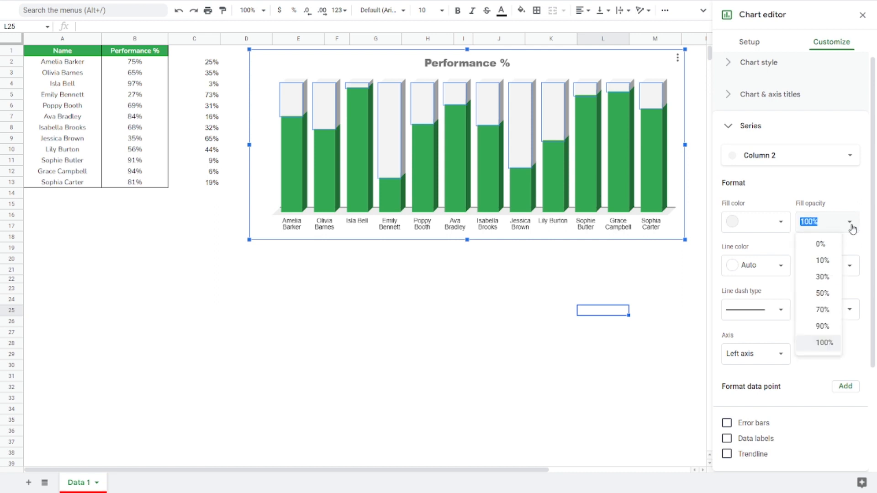
click(816, 298)
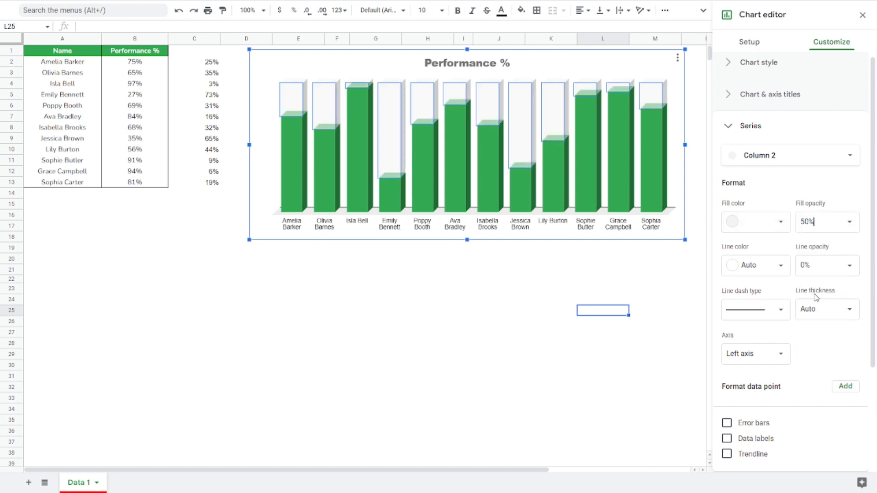
Turn on data labels for the green column series
click(583, 180)
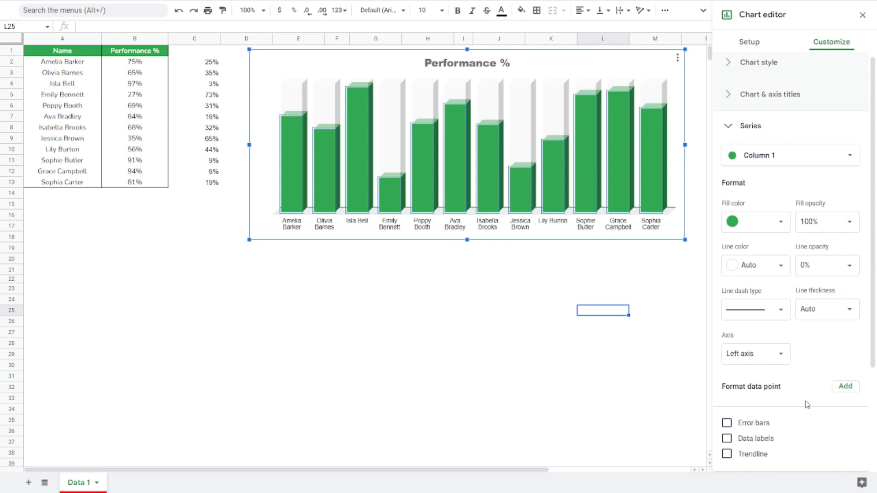
scroll(812, 392, down, 3)
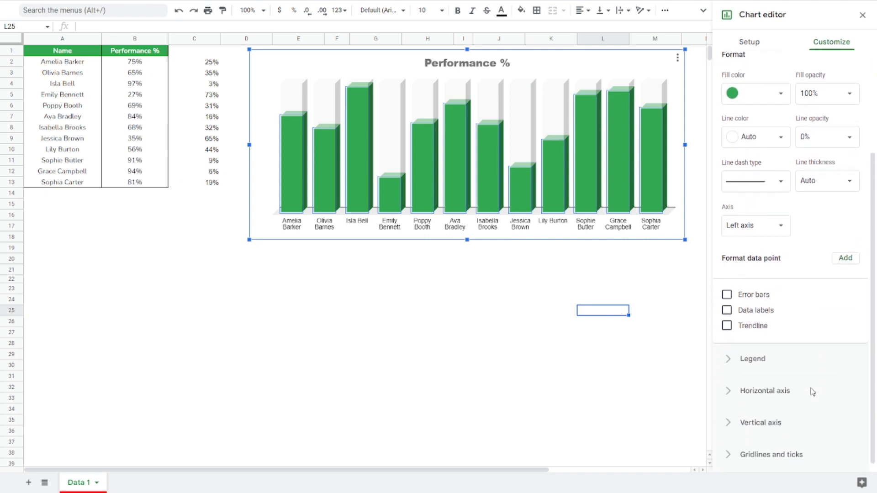
click(726, 311)
scroll(795, 417, down, 3)
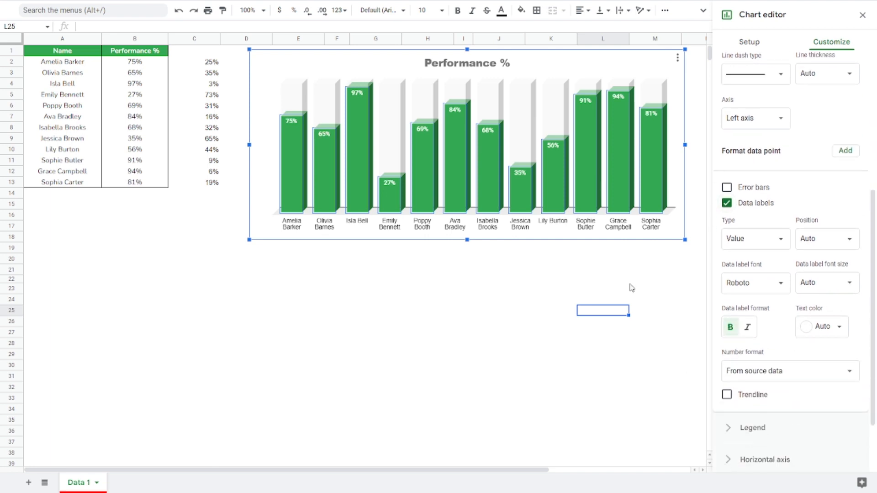
click(504, 314)
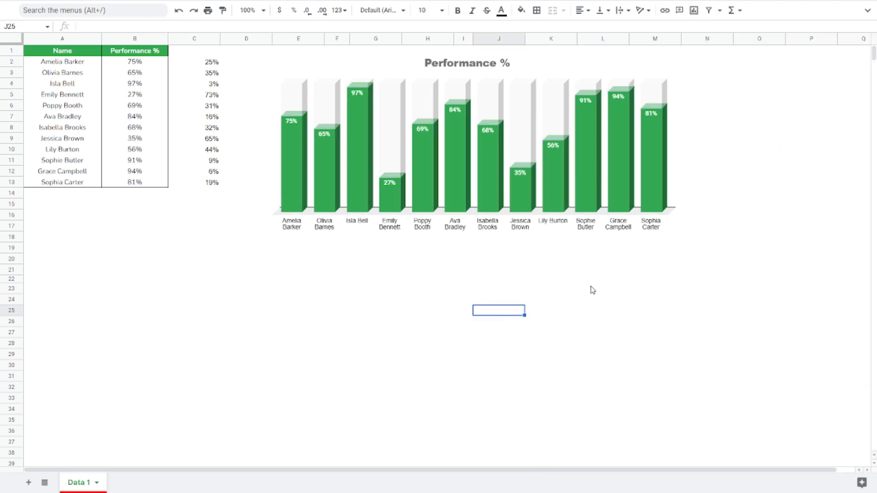